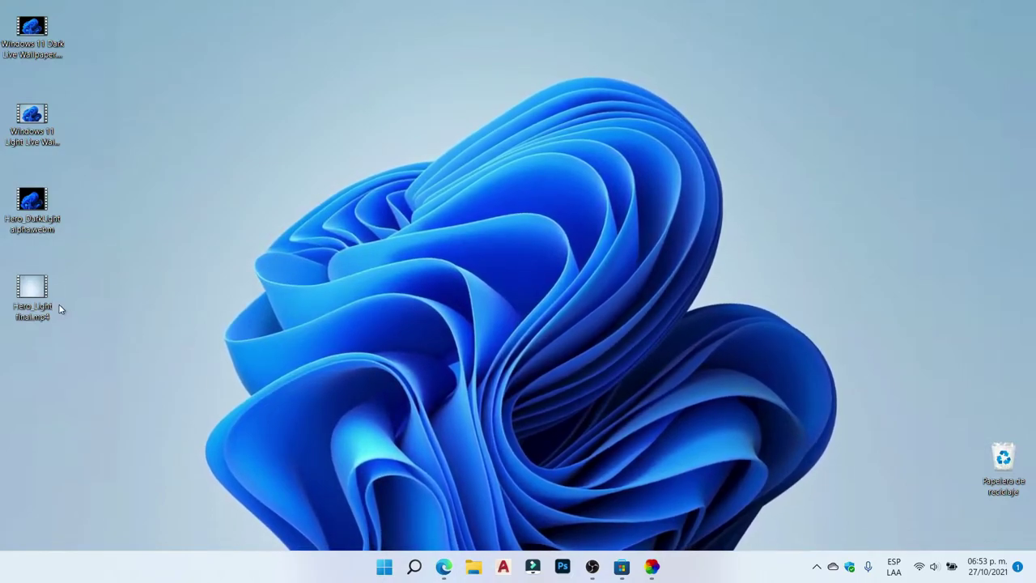
# Step: Play the desktop videos Hero_Light final.mp4 and Hero_DarkLight alpha.webm, closing the player after each one
pyautogui.doubleClick(38, 294)
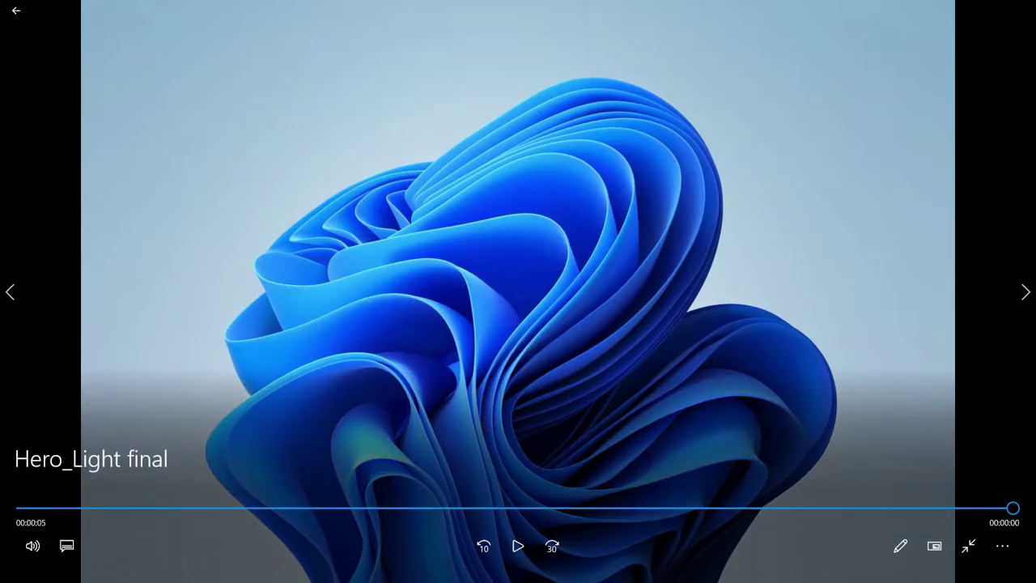
pyautogui.click(1018, 7)
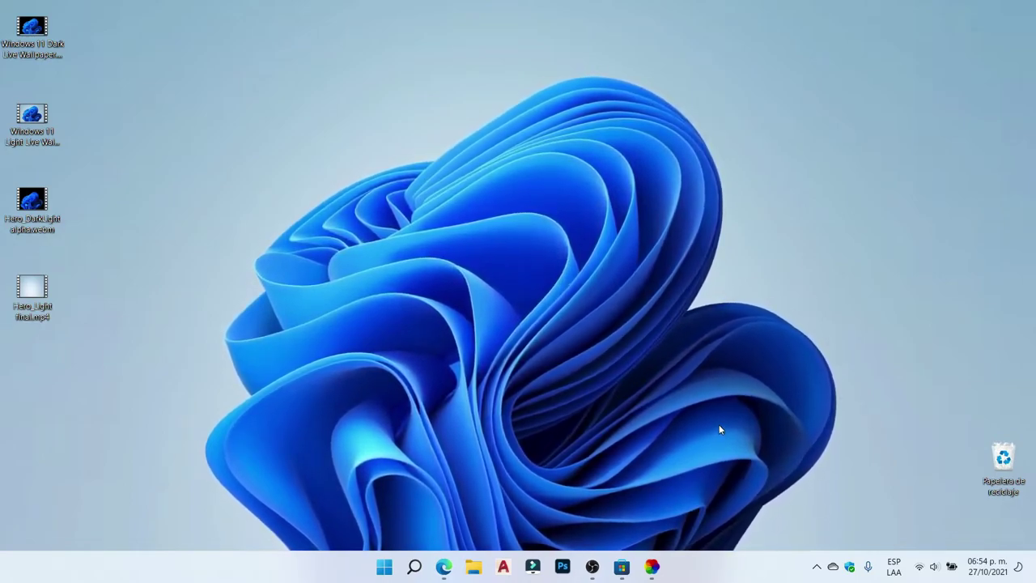
pyautogui.doubleClick(25, 204)
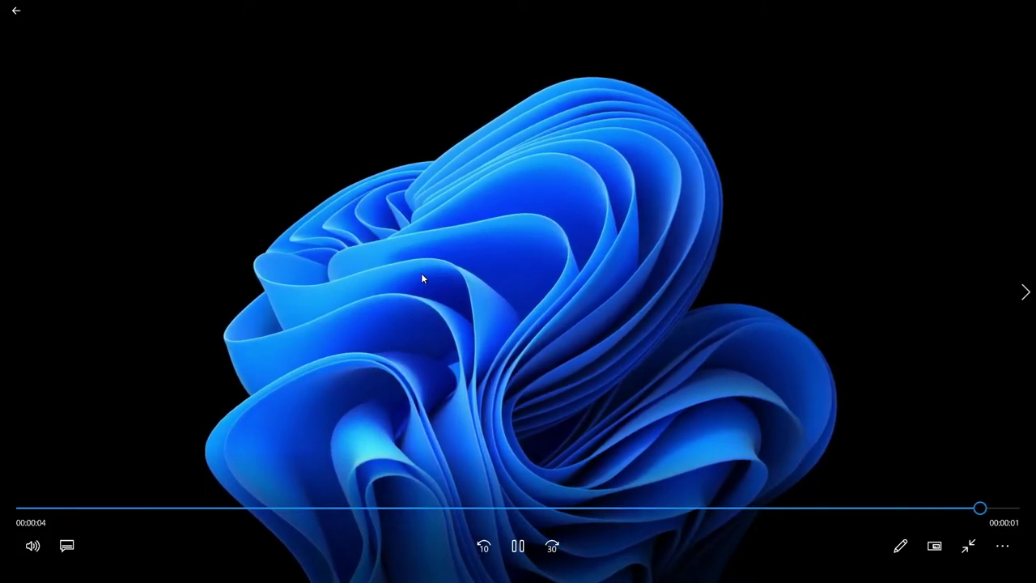
pyautogui.click(1022, 6)
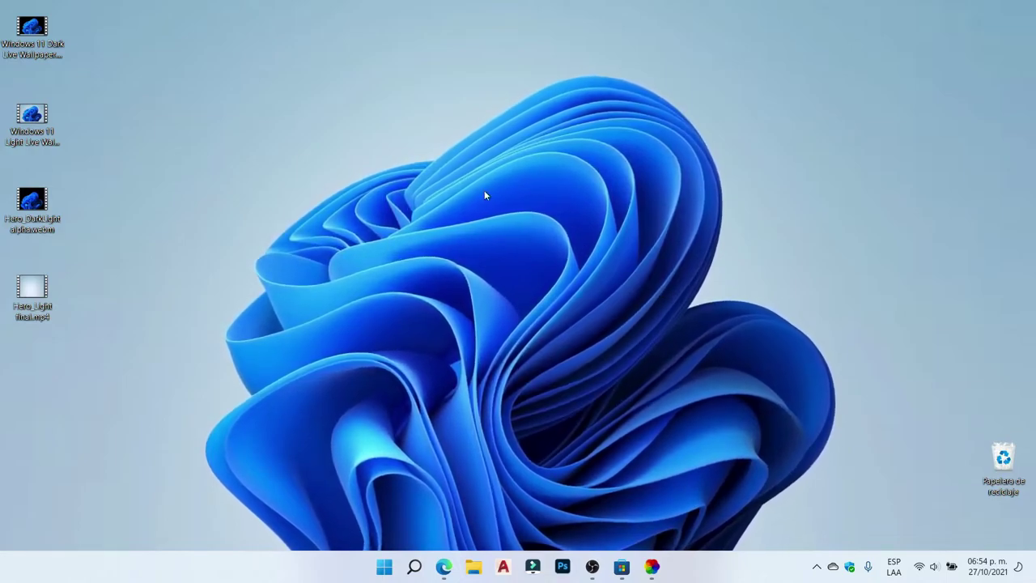
# Step: Play the Windows 11 Light Live Wallpaper and Windows 11 Dark Live Wallpaper videos from the desktop, closing the player after each
pyautogui.click(25, 119)
pyautogui.doubleClick(22, 118)
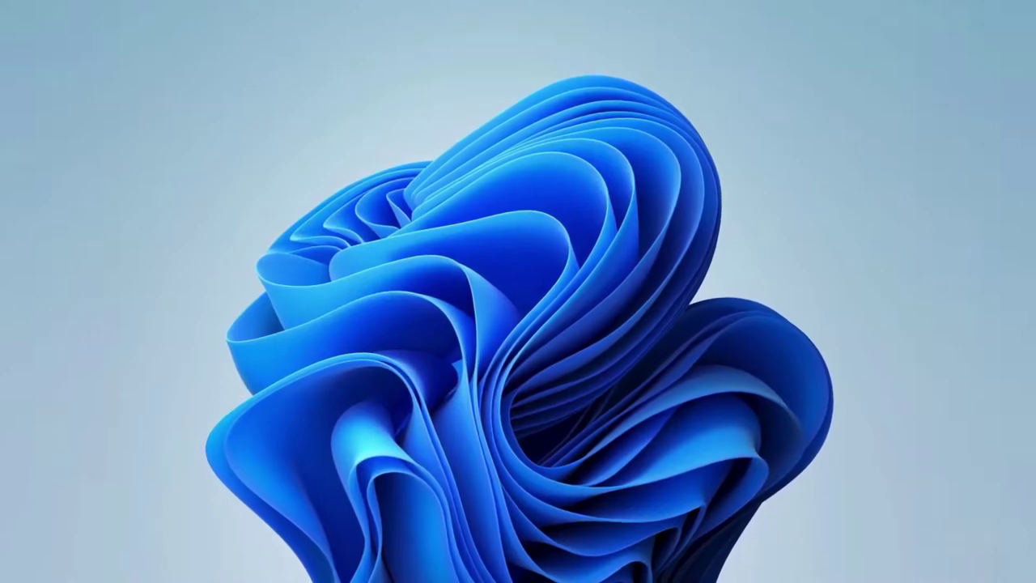
pyautogui.moveTo(522, 7)
pyautogui.press('Escape')
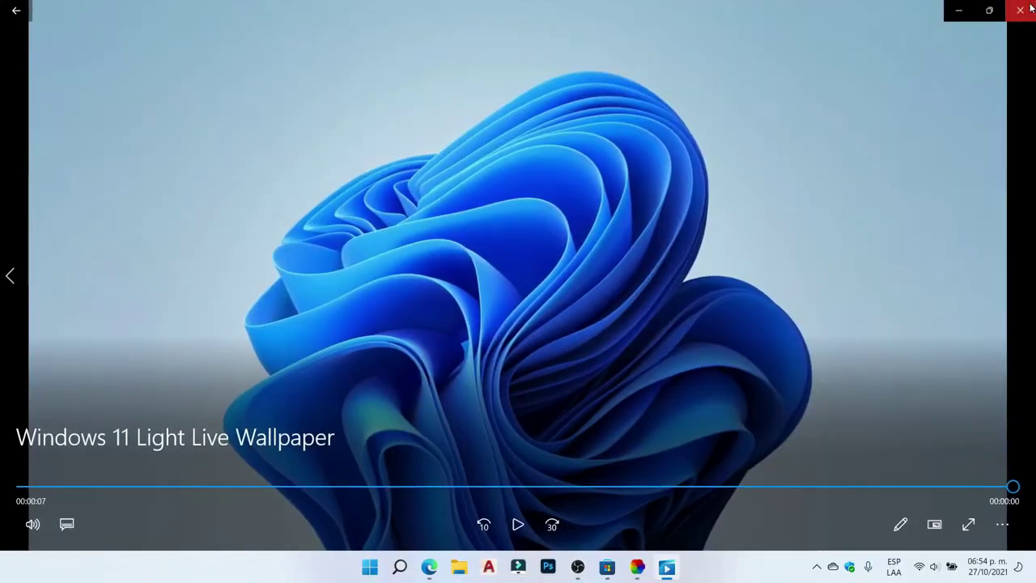
pyautogui.hotkey('alt', 'F4')
pyautogui.doubleClick(43, 38)
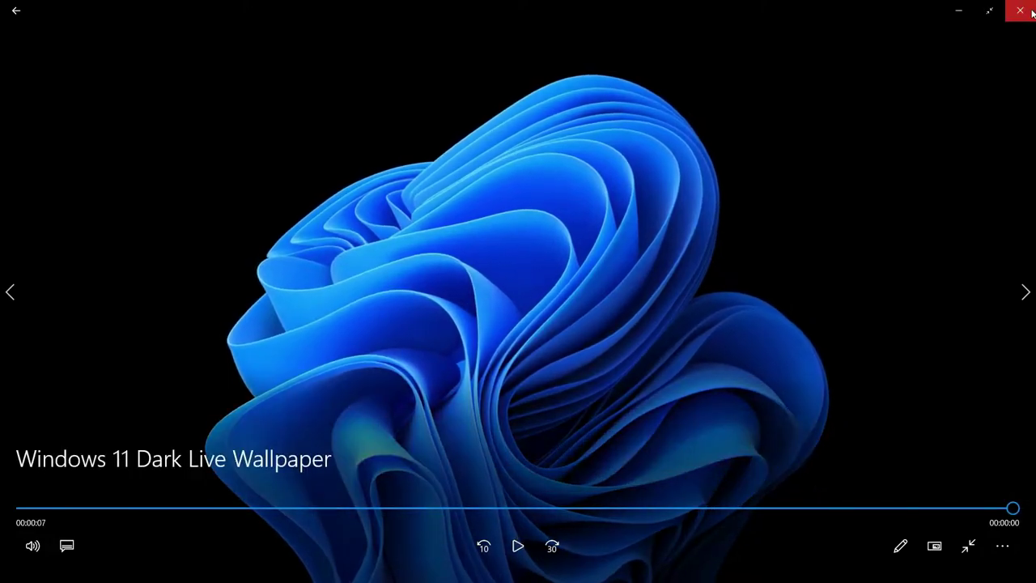
pyautogui.click(1031, 11)
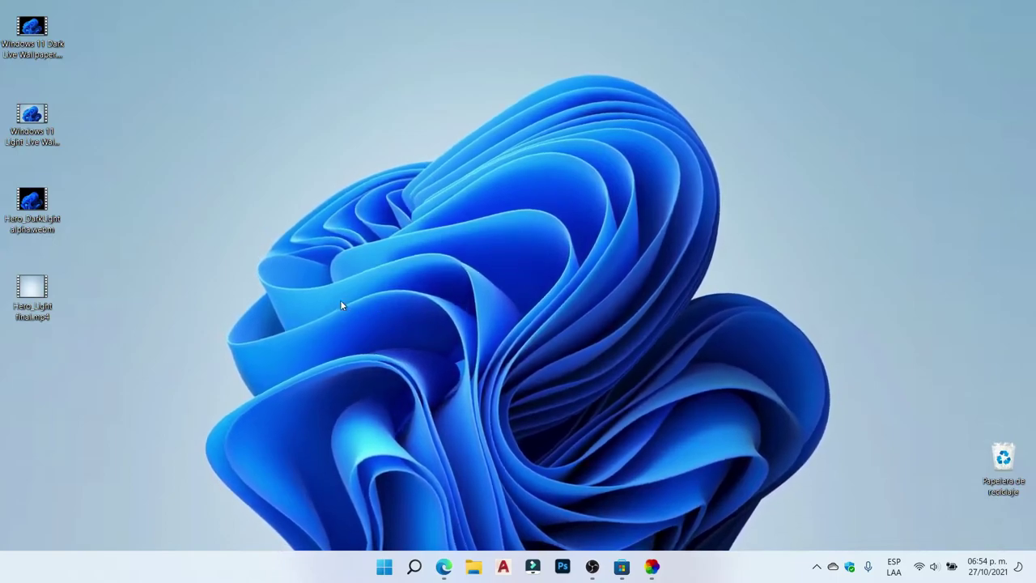
# Step: View the Lively Wallpaper library, and open the Download section of the Lively Wallpaper website in Edge
pyautogui.click(652, 566)
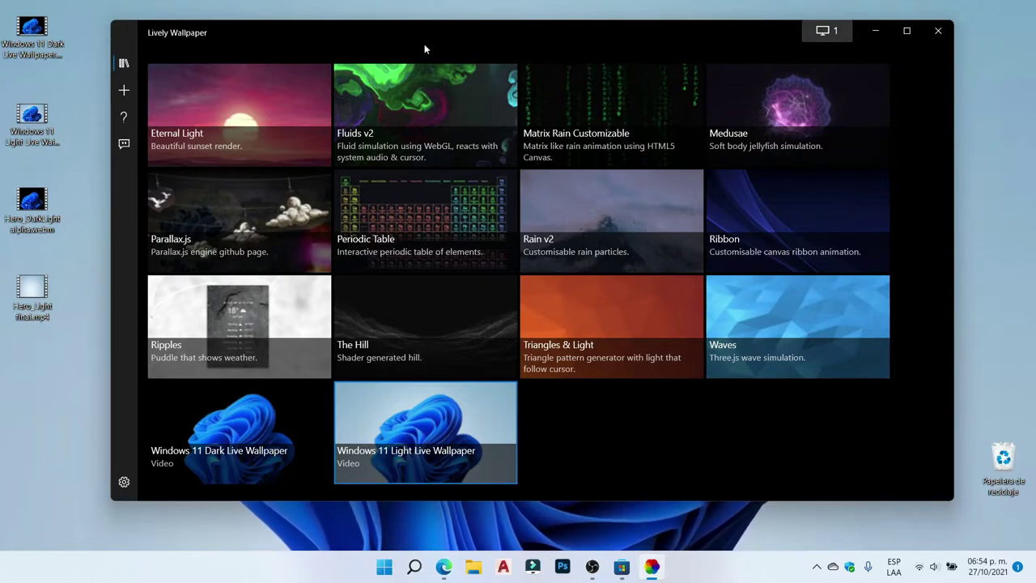
pyautogui.click(875, 31)
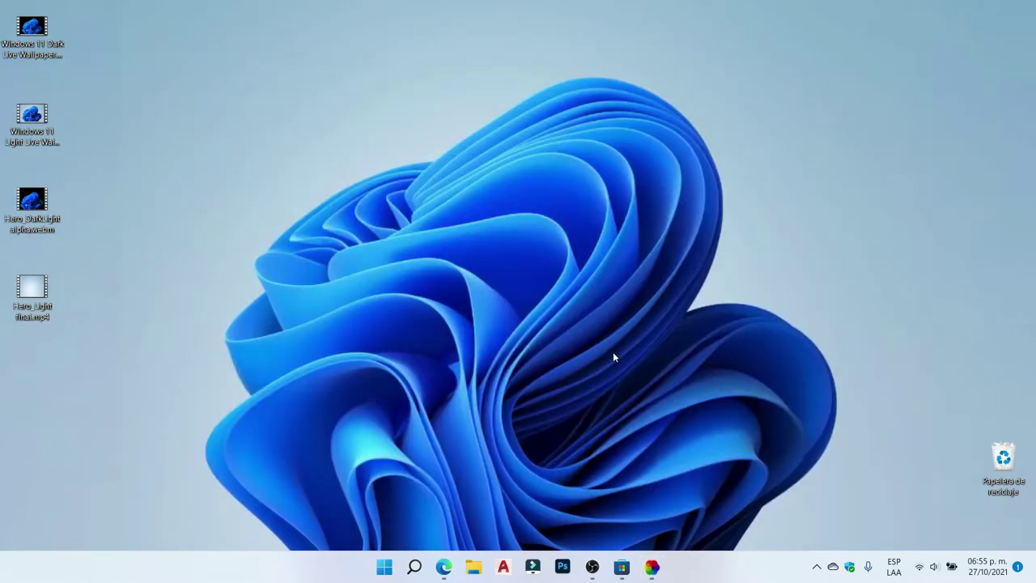
pyautogui.click(443, 558)
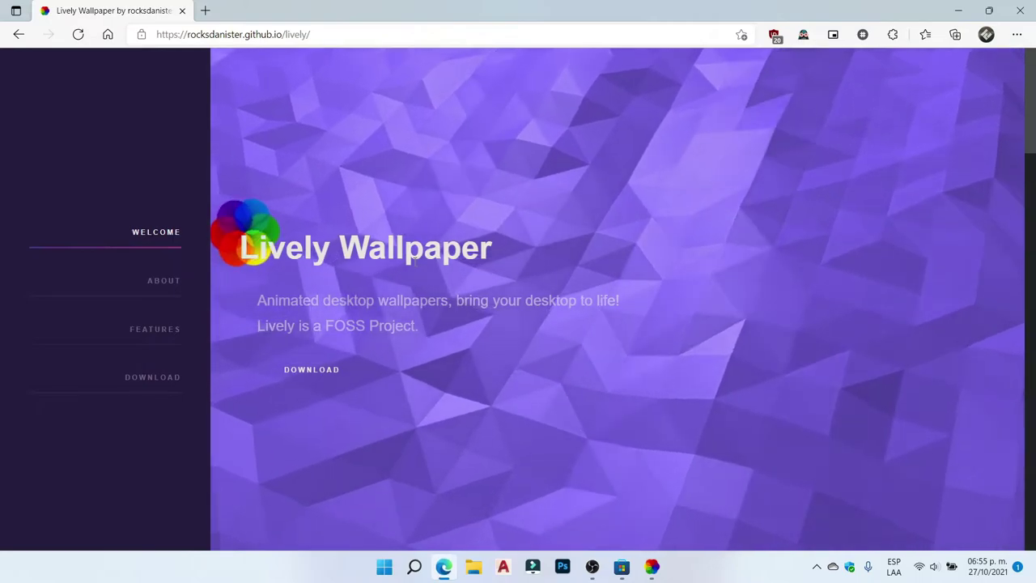
pyautogui.click(312, 374)
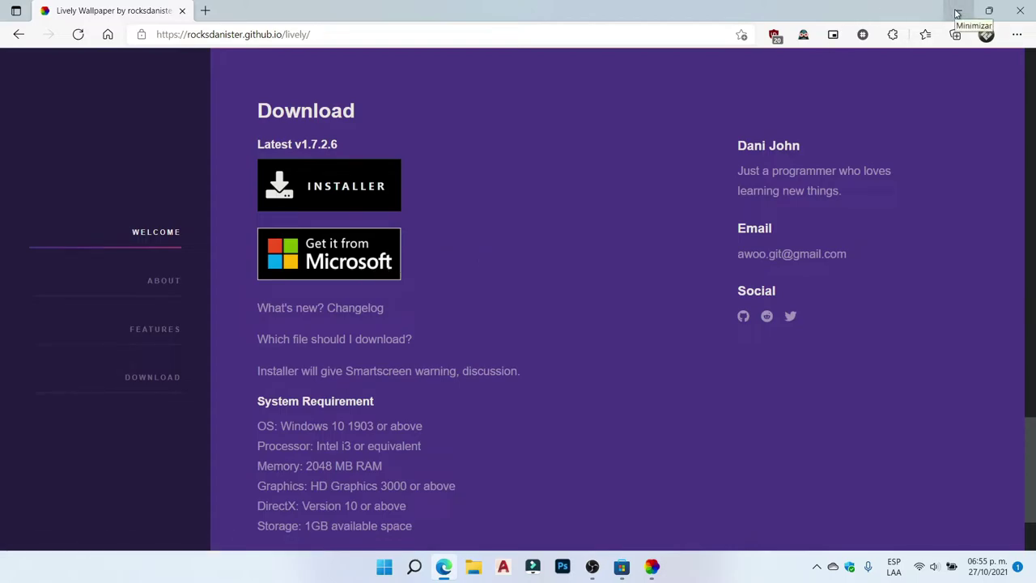
pyautogui.click(958, 11)
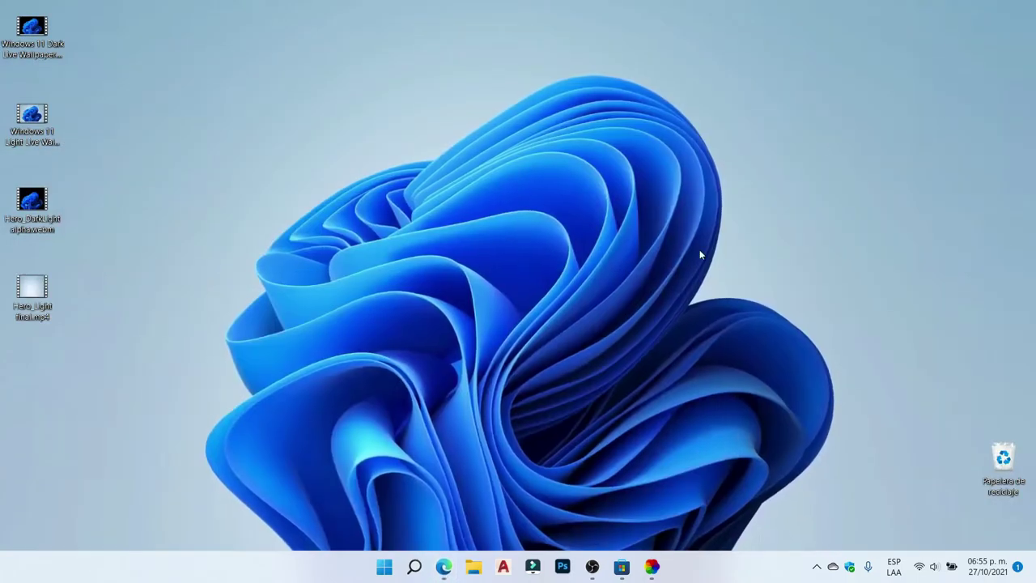
# Step: Search Microsoft Store for "lively" and view the Lively Wallpaper app page before minimizing the store
pyautogui.click(622, 567)
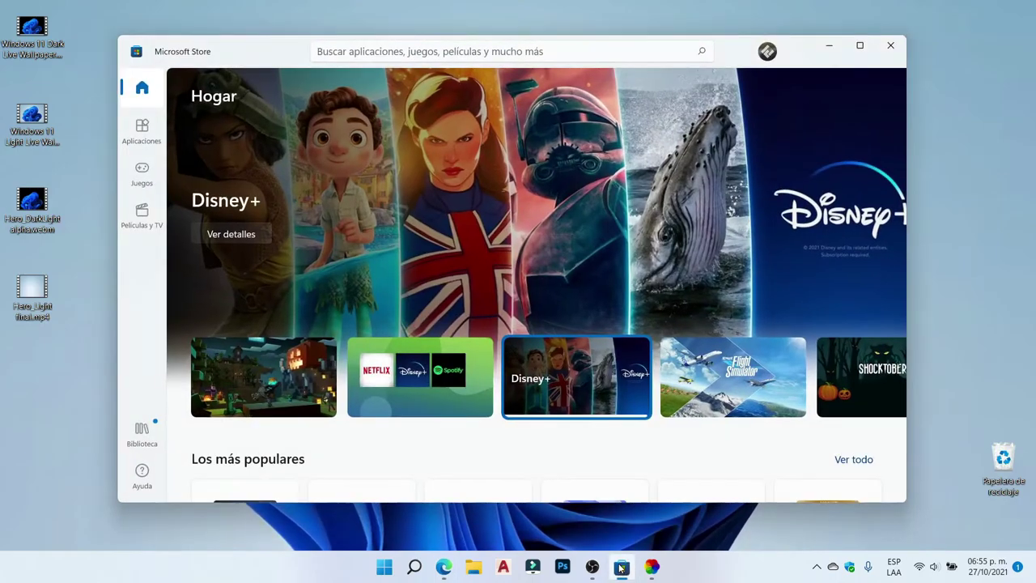
pyautogui.click(571, 50)
pyautogui.write('lively')
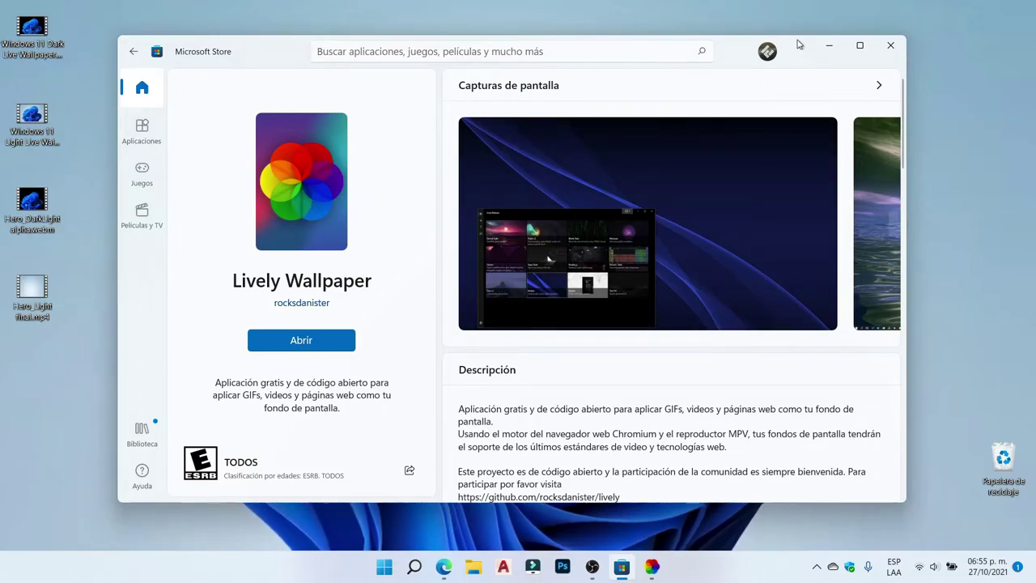
pyautogui.click(827, 47)
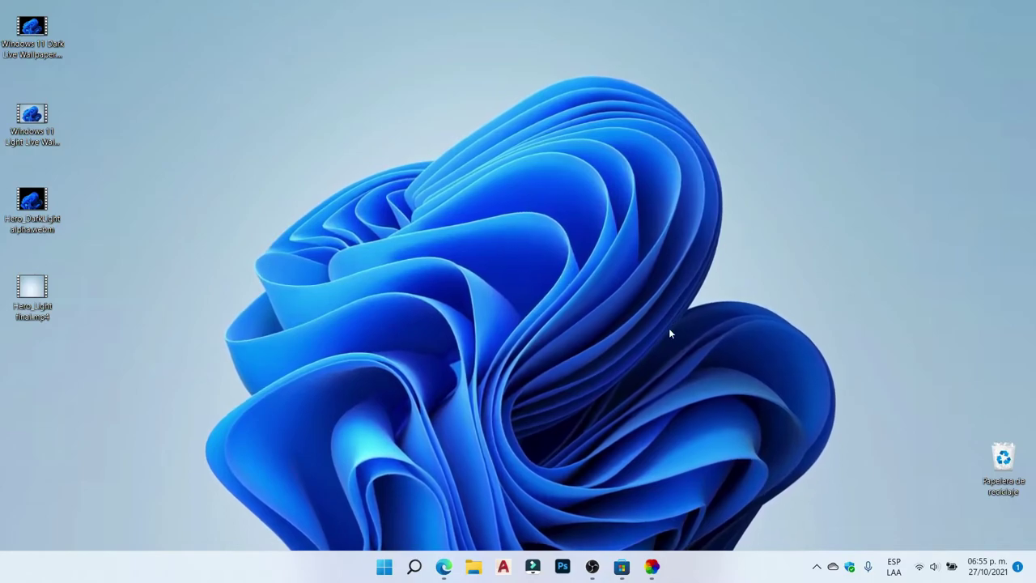
# Step: Switch to Lively Wallpaper and try to add Windows 11 Light Live Wallpaper.mp4 from the desktop to the library
pyautogui.click(653, 568)
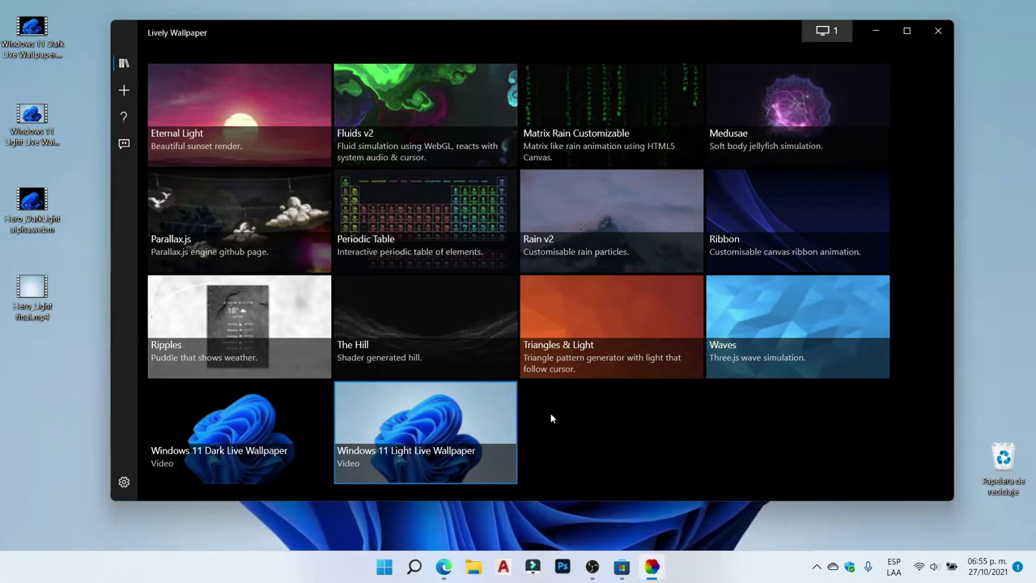
pyautogui.click(124, 91)
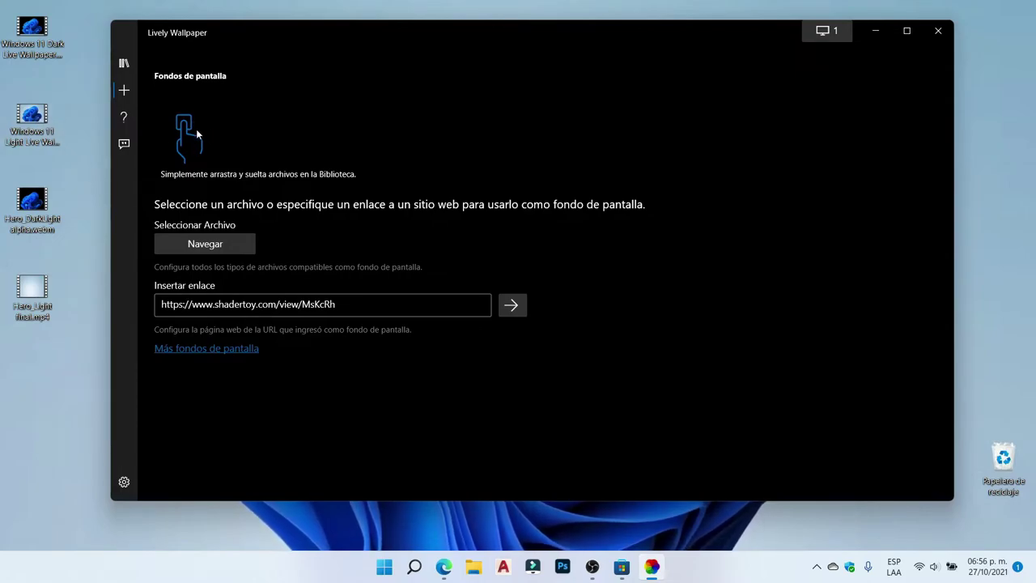
pyautogui.click(248, 243)
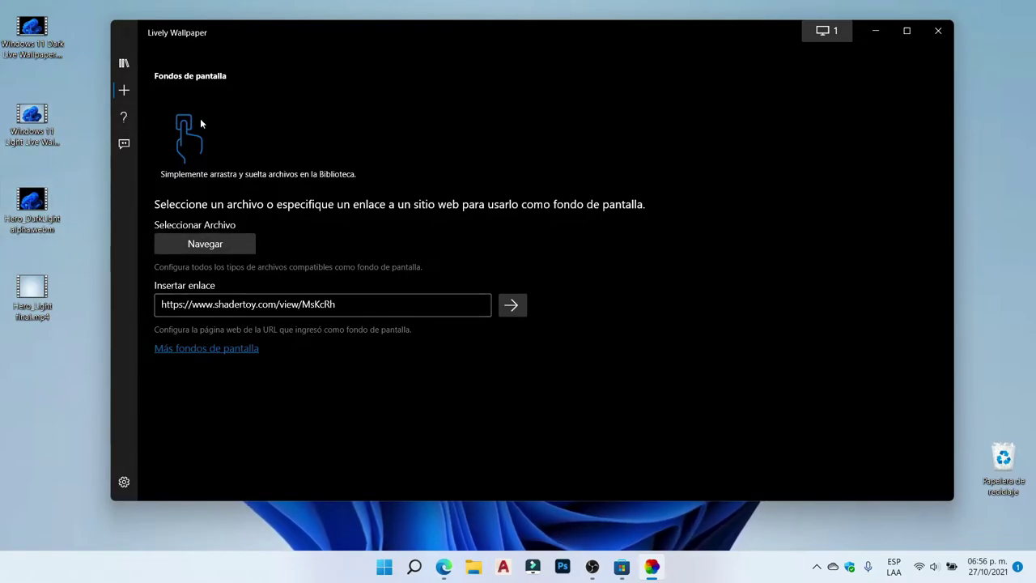
pyautogui.click(230, 250)
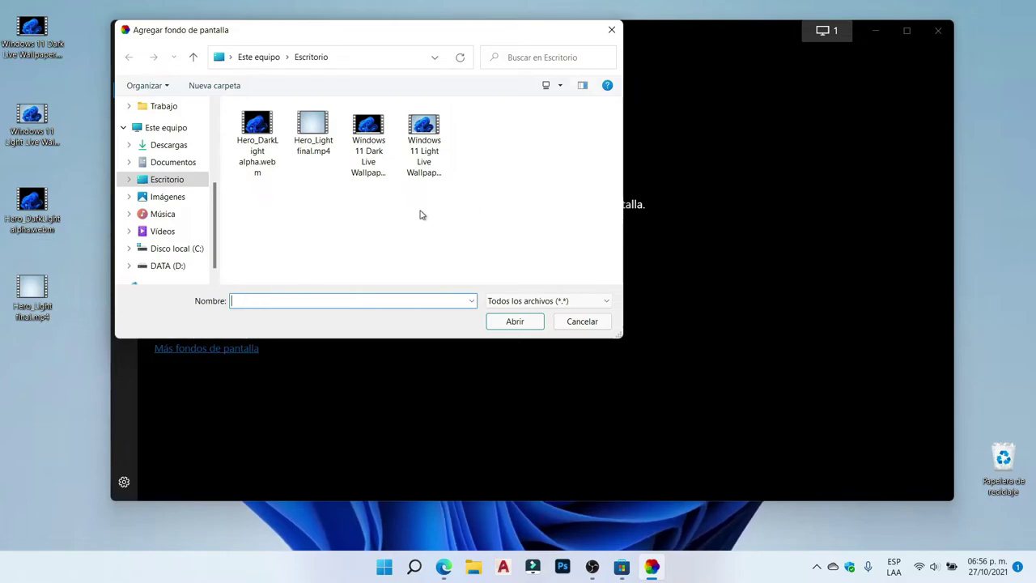
pyautogui.click(423, 144)
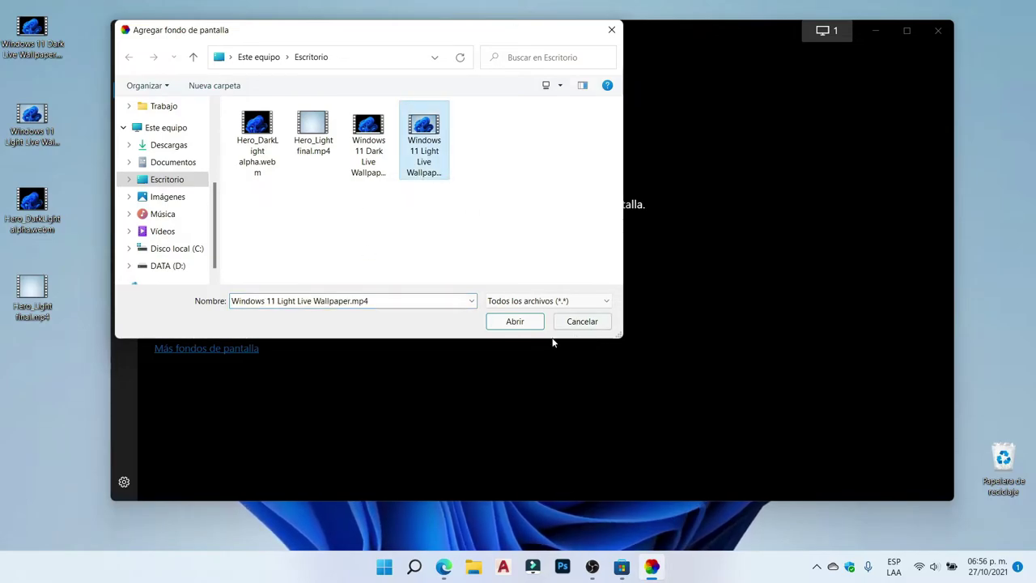
pyautogui.click(505, 323)
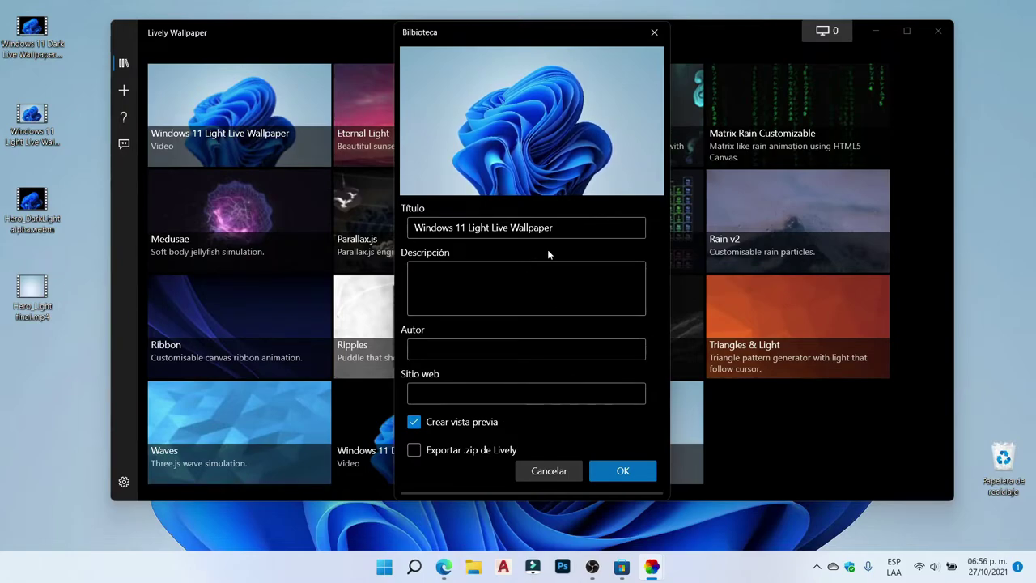
pyautogui.click(612, 474)
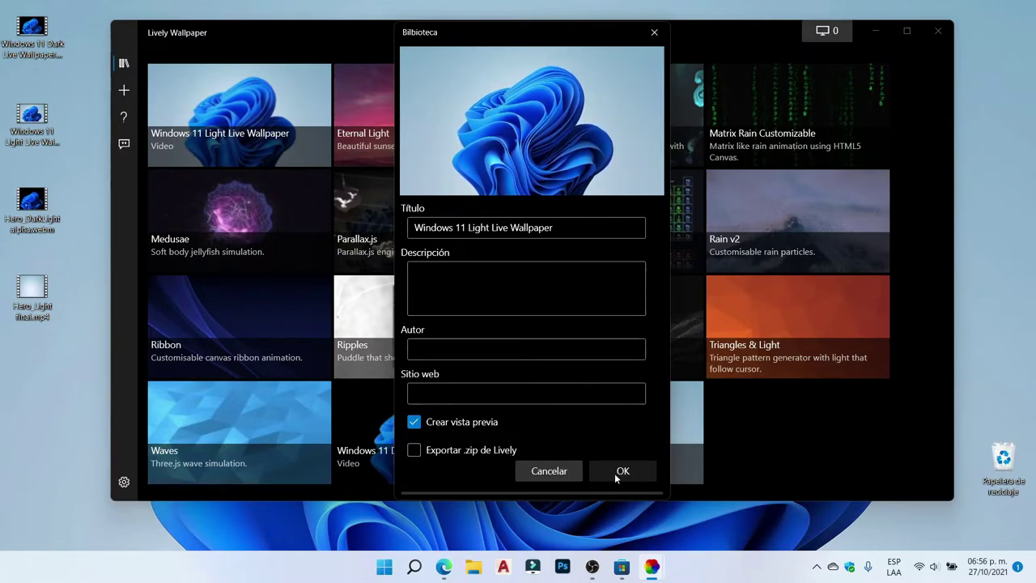
pyautogui.click(553, 471)
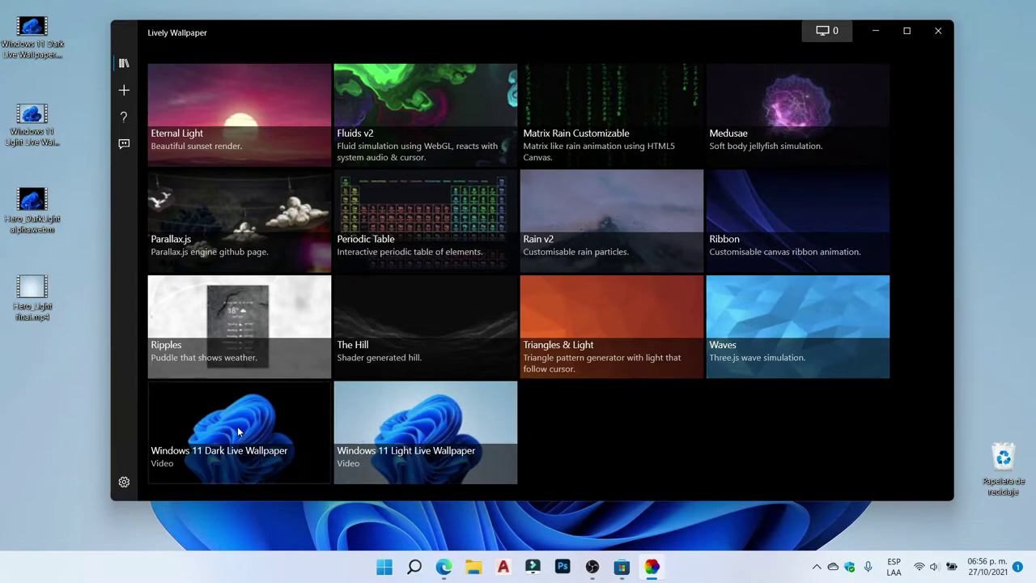
# Step: Apply the Windows 11 Light Live Wallpaper, switch to the Dark version and return to the Light one
pyautogui.click(432, 418)
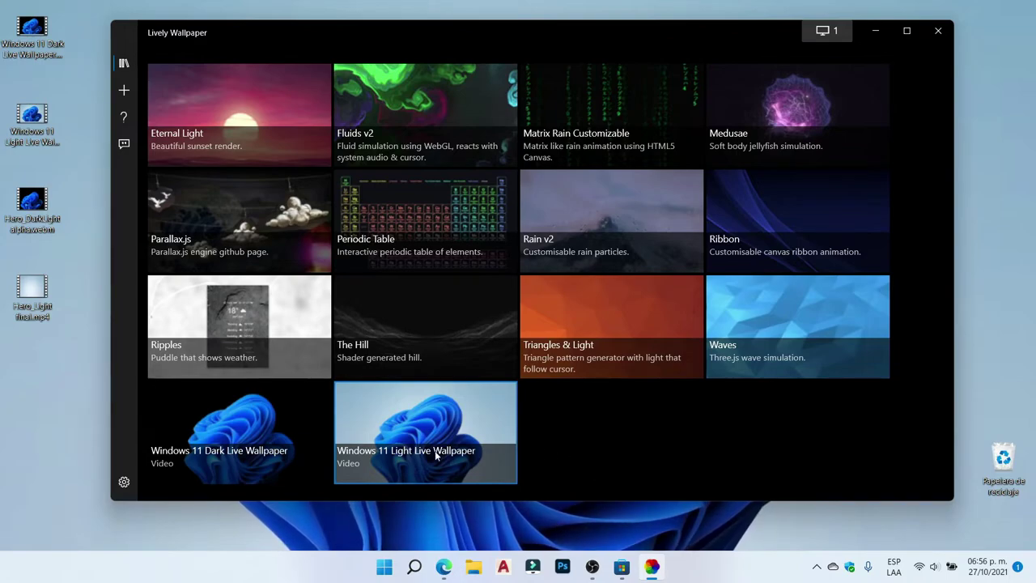
pyautogui.click(239, 417)
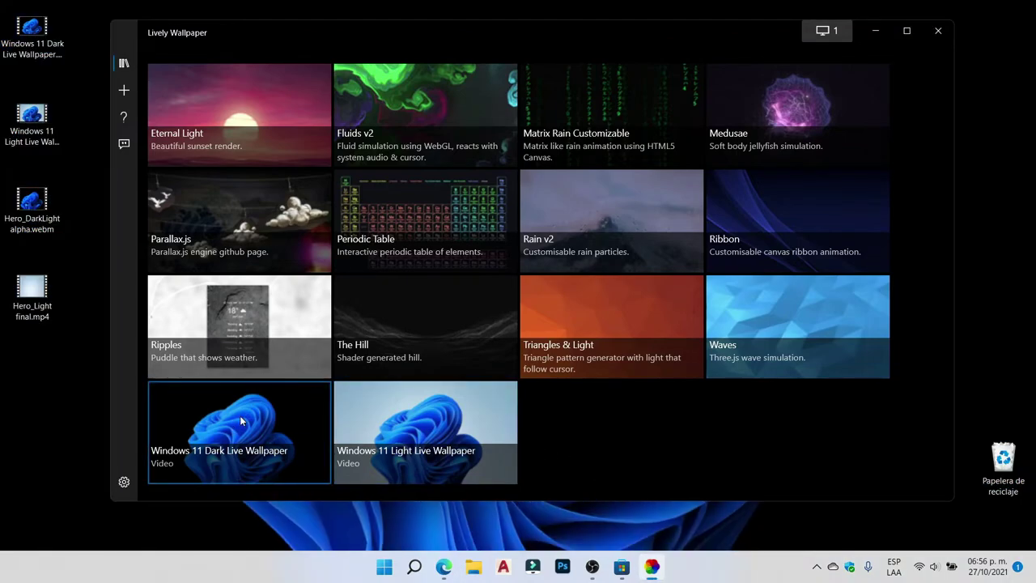
pyautogui.click(406, 416)
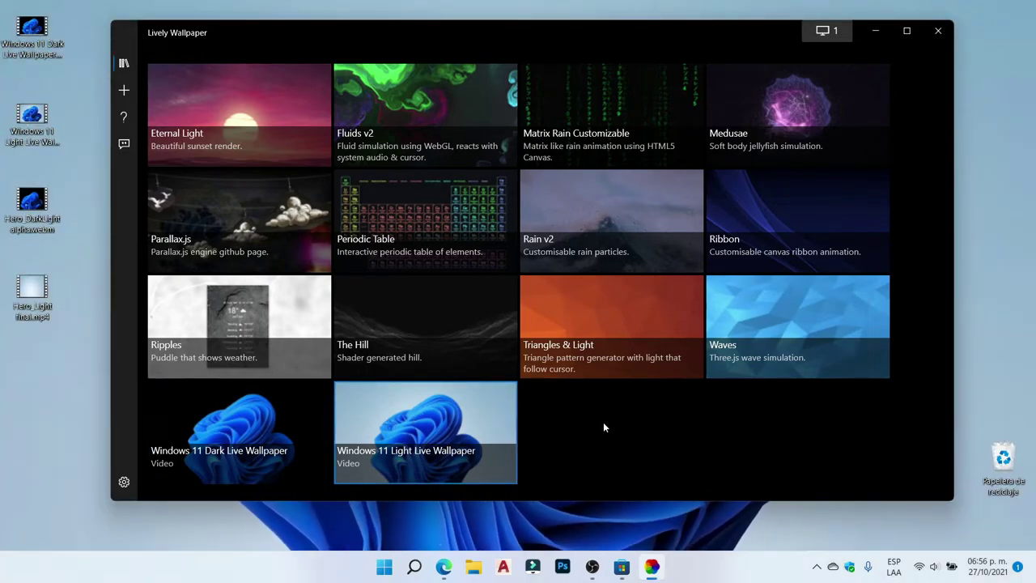
# Step: Examine Lively Wallpaper's General settings and the Rendimiento playback options
pyautogui.click(125, 482)
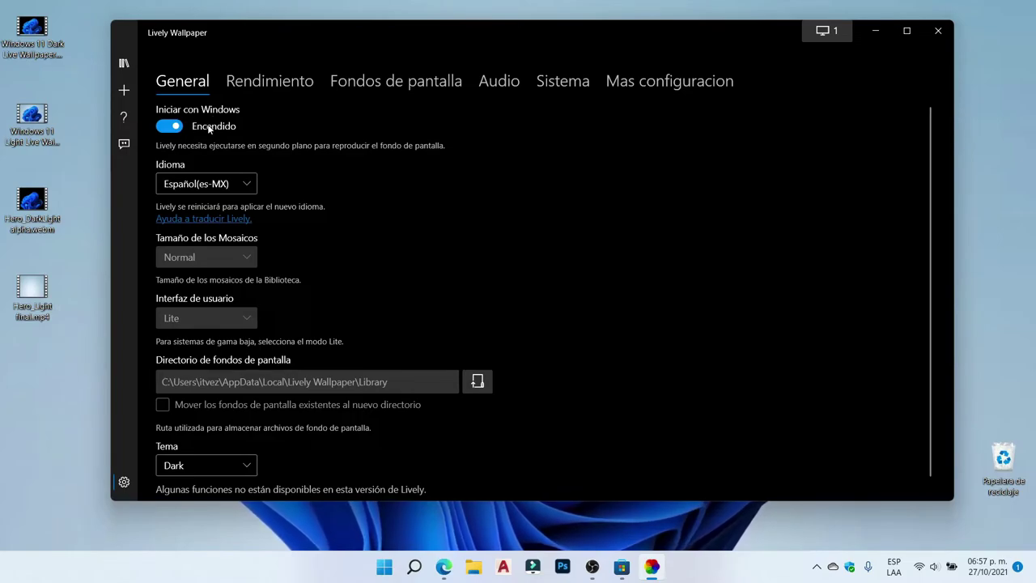
pyautogui.click(256, 85)
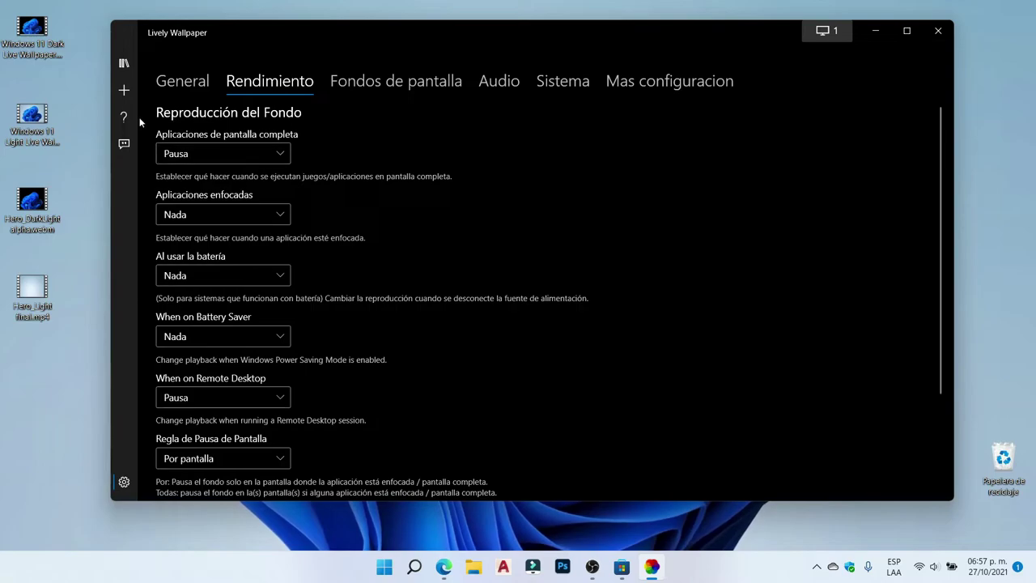
pyautogui.click(128, 94)
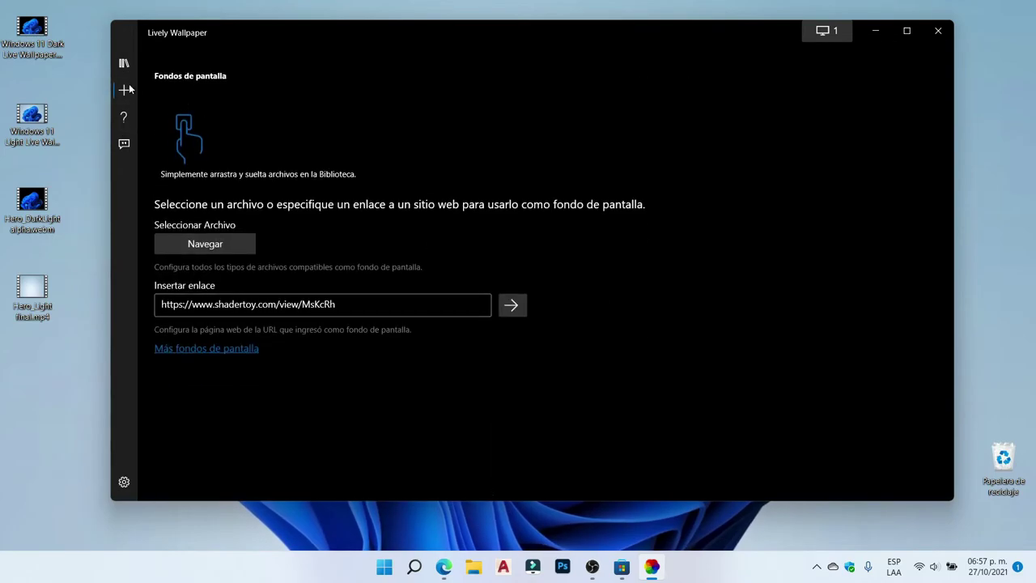
# Step: Apply the Windows 11 Dark Live Wallpaper from the Lively library and minimize Lively Wallpaper
pyautogui.click(121, 65)
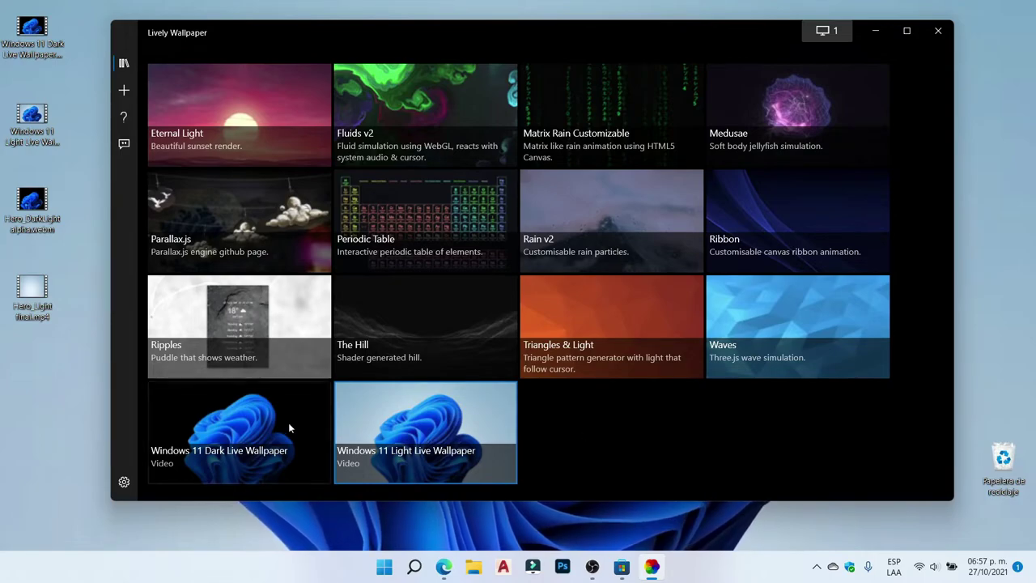
pyautogui.click(251, 426)
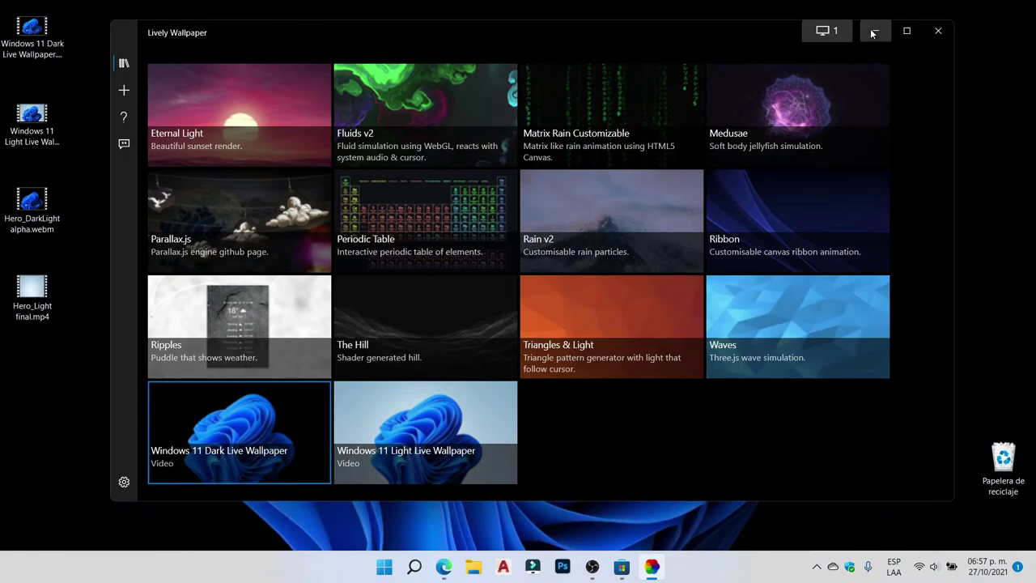
pyautogui.click(871, 33)
# Step: Open the Personalización page in Windows Settings and apply the dark Windows 11 theme with the blue bloom background
pyautogui.click(384, 566)
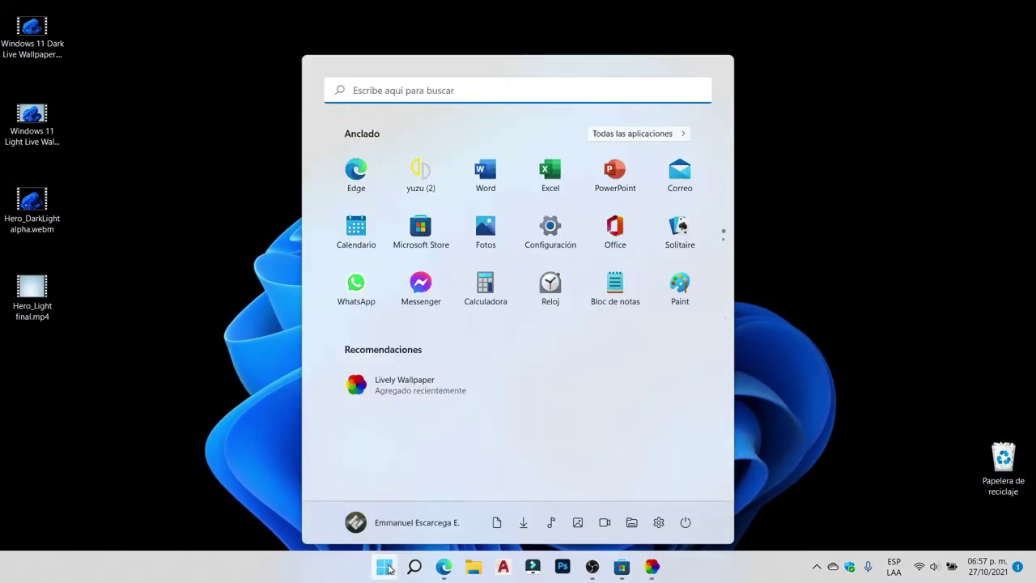
pyautogui.click(550, 223)
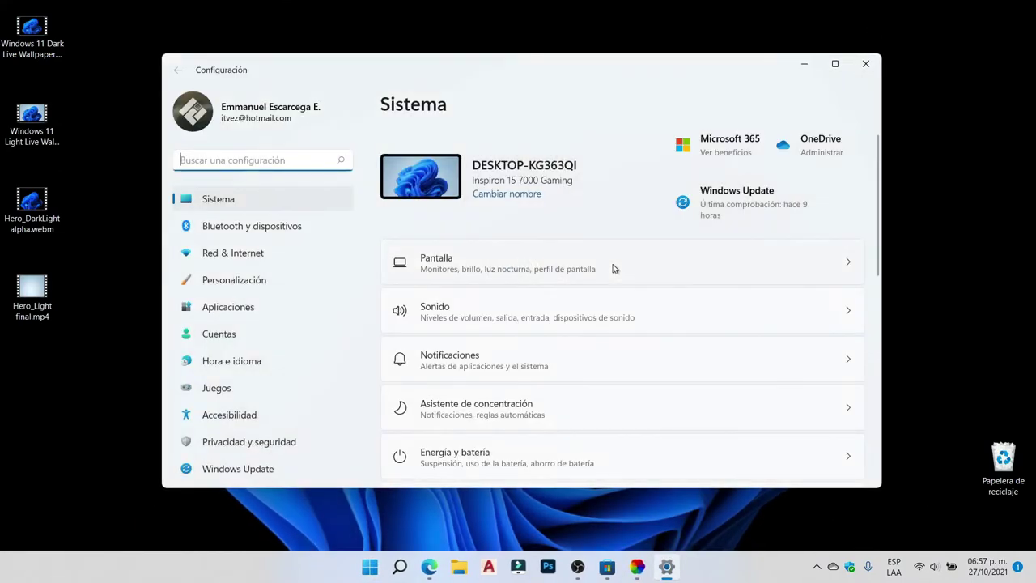
pyautogui.click(231, 280)
pyautogui.click(500, 310)
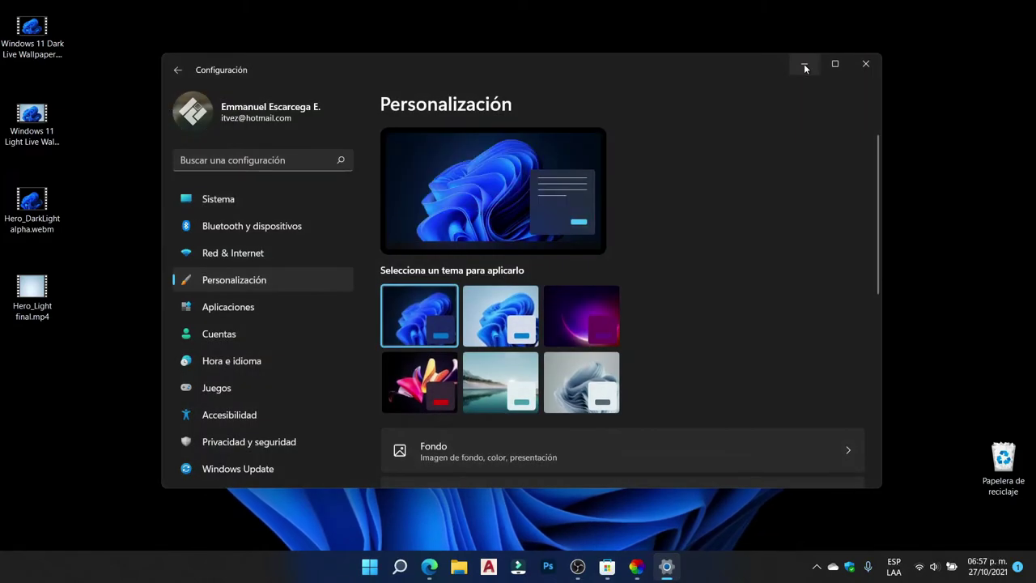
# Step: Minimize Windows Settings, preview the Hero_Light final.mp4 video from the desktop and close the player
pyautogui.click(803, 65)
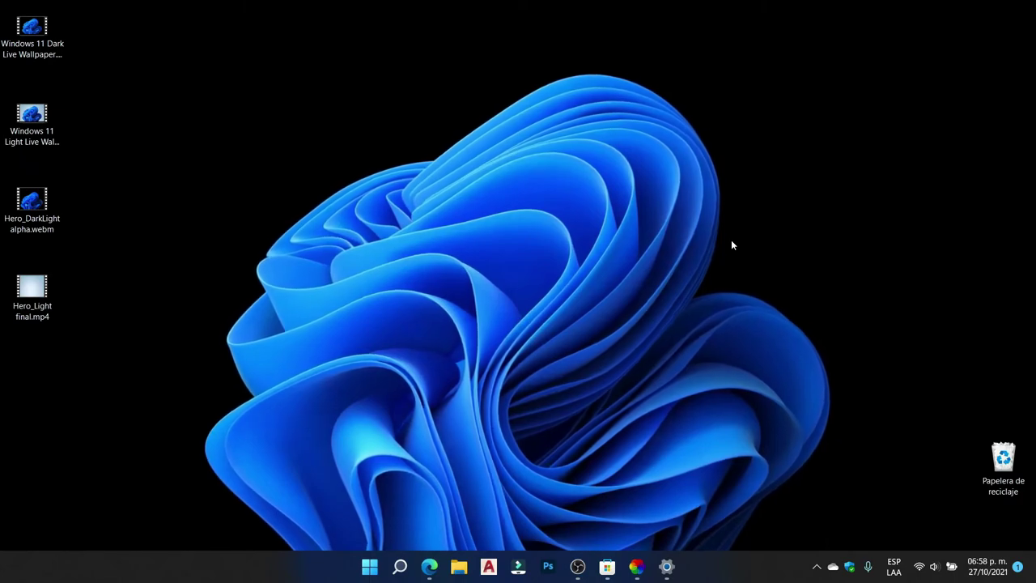
pyautogui.doubleClick(29, 296)
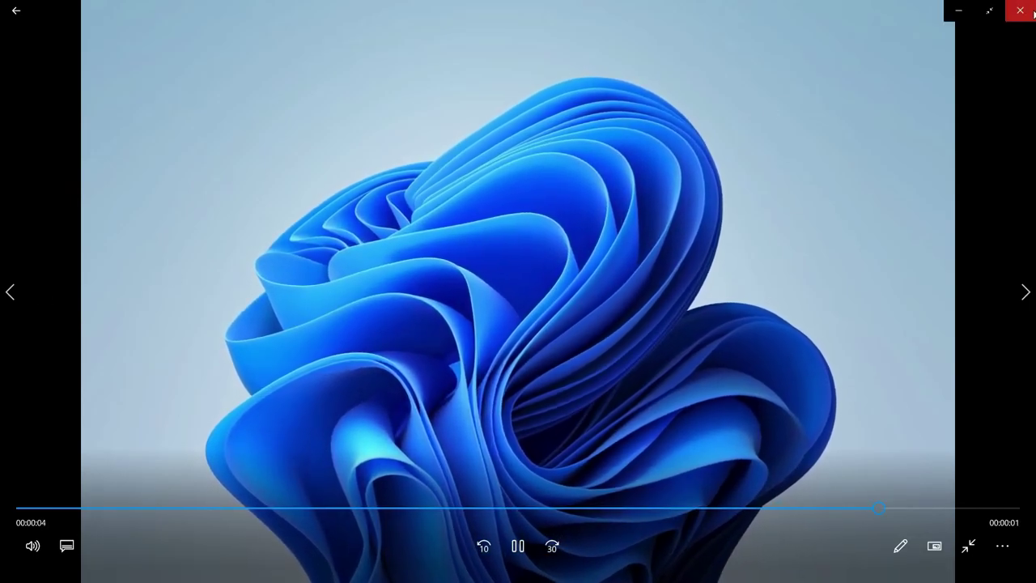
pyautogui.click(1031, 15)
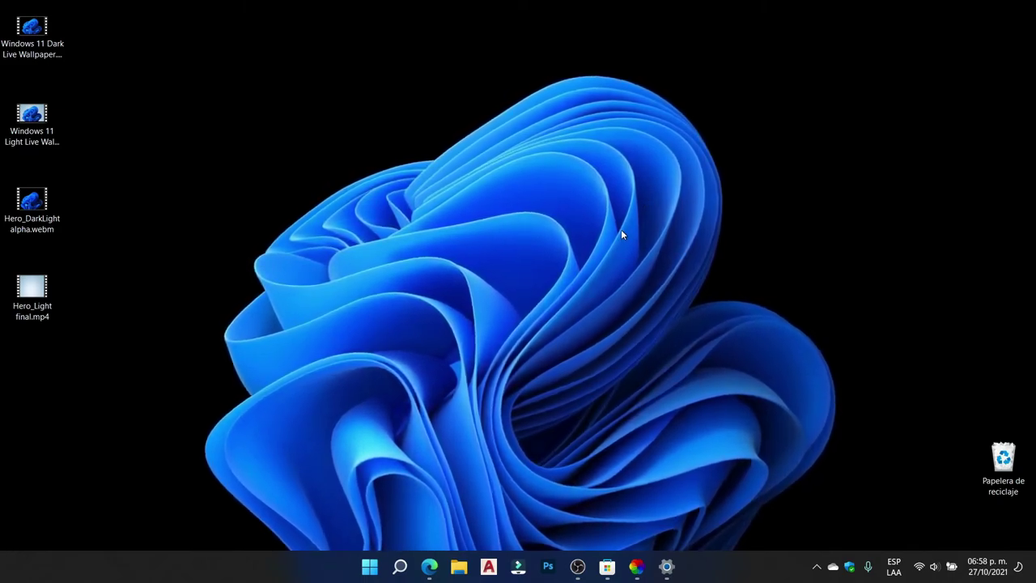
# Step: Apply the Windows 11 Light Live Wallpaper in Lively Wallpaper, switch Windows Settings to the light bloom theme and minimize both windows
pyautogui.click(636, 566)
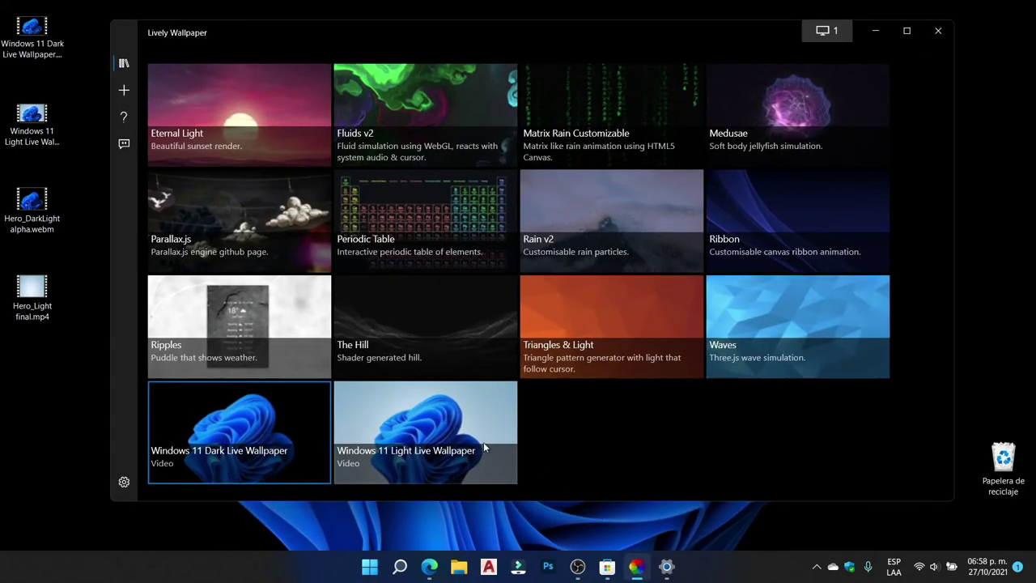
pyautogui.click(875, 31)
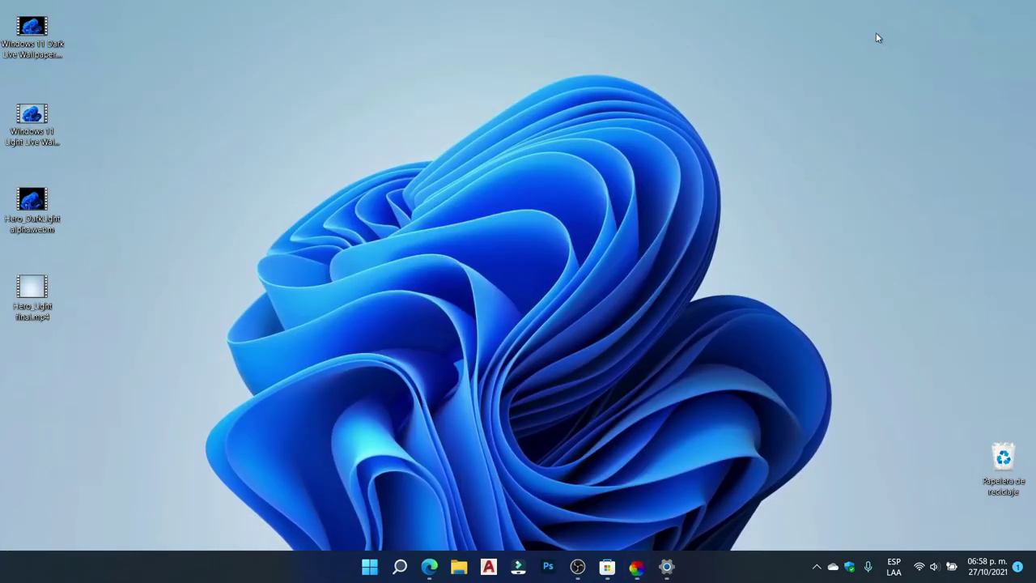
pyautogui.click(666, 566)
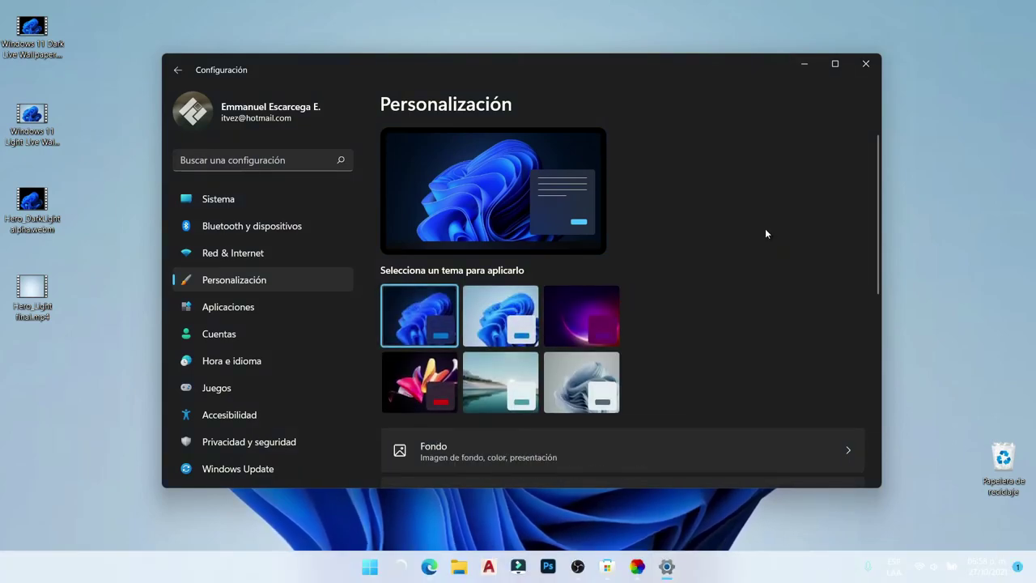
pyautogui.click(804, 64)
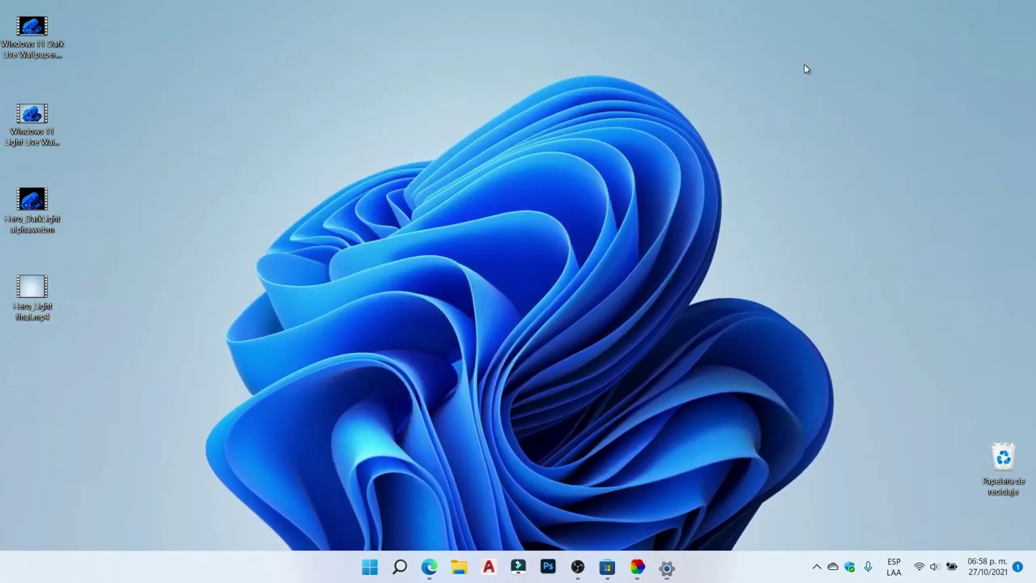